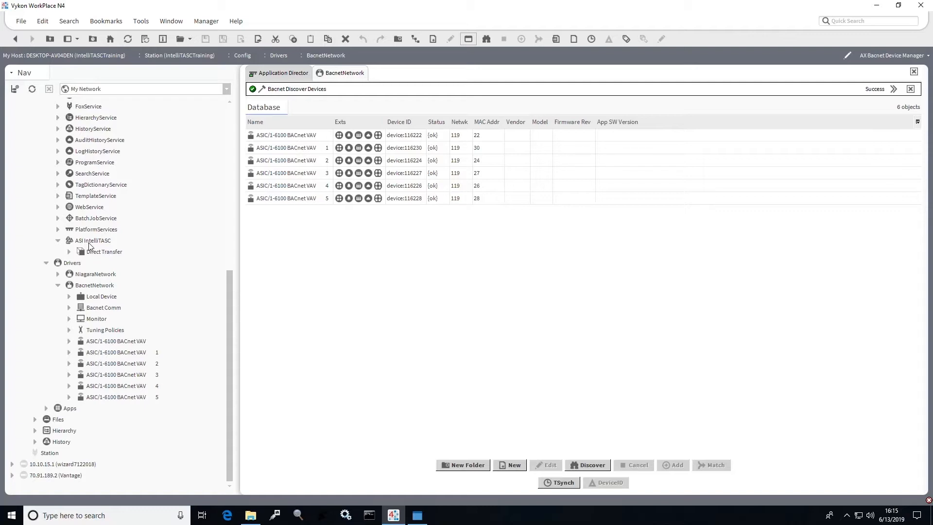
Run the Configure Graphics action on the ASI IntelliTASC service with the option set to true
{"action": "right_click", "coordinate": [88, 243]}
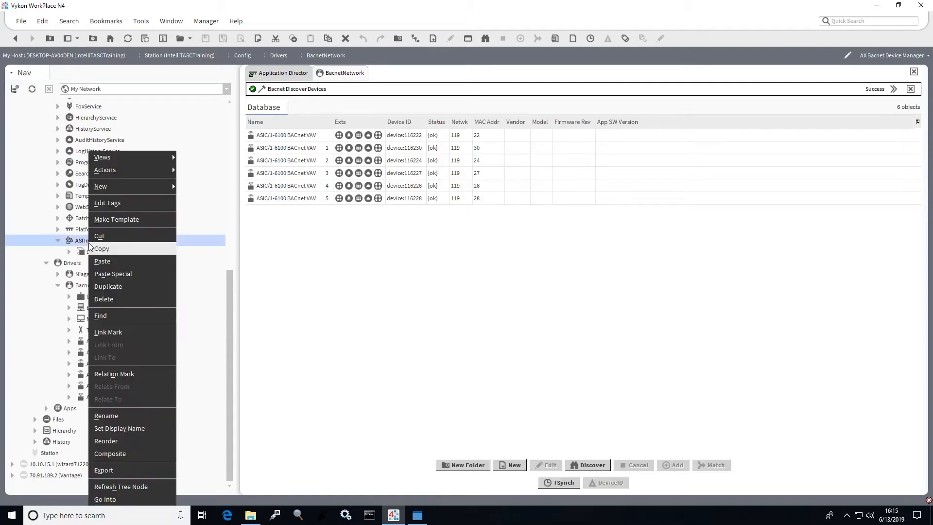
{"action": "mouse_move", "coordinate": [147, 174]}
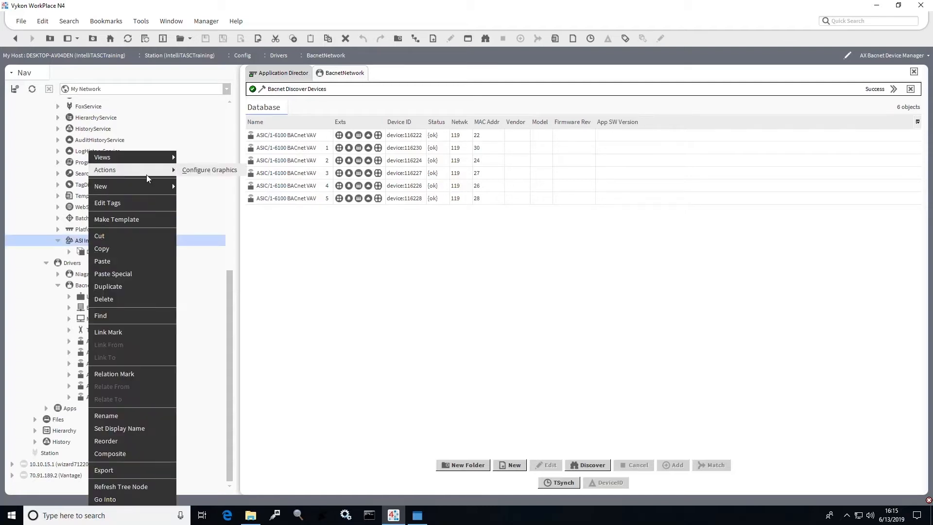
{"action": "left_click", "coordinate": [200, 171]}
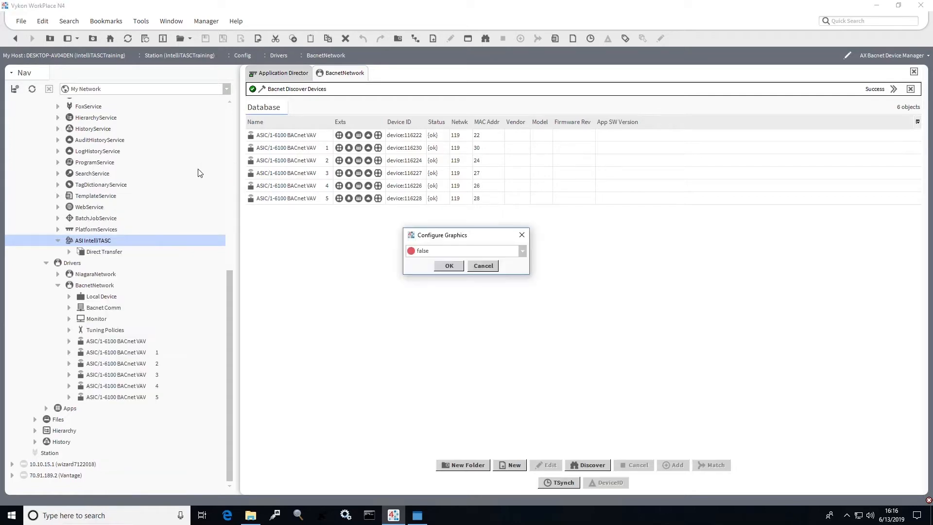
{"action": "left_click", "coordinate": [522, 251]}
{"action": "left_click", "coordinate": [453, 275]}
{"action": "left_click", "coordinate": [449, 266]}
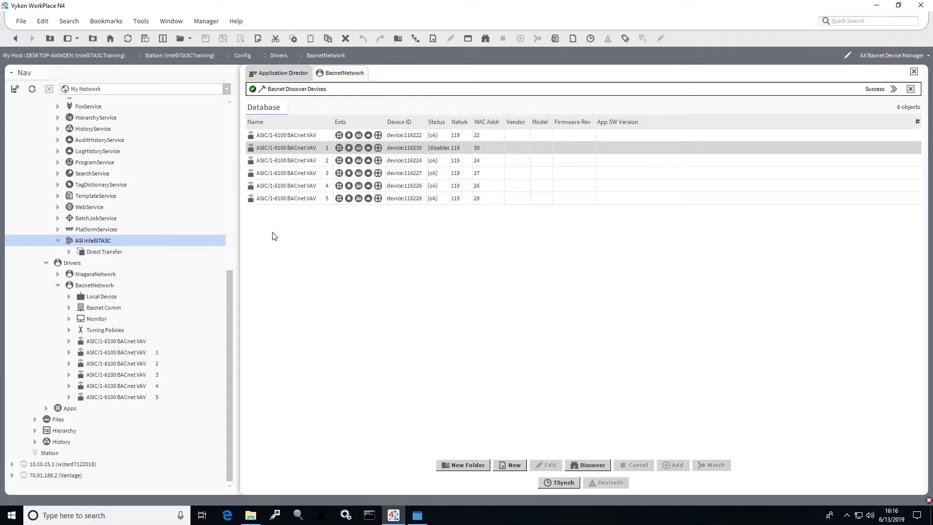
Examine the Application Director output and the generated graphics of the ASIC/1-6100 BACnet VAV devices
{"action": "left_click", "coordinate": [282, 74]}
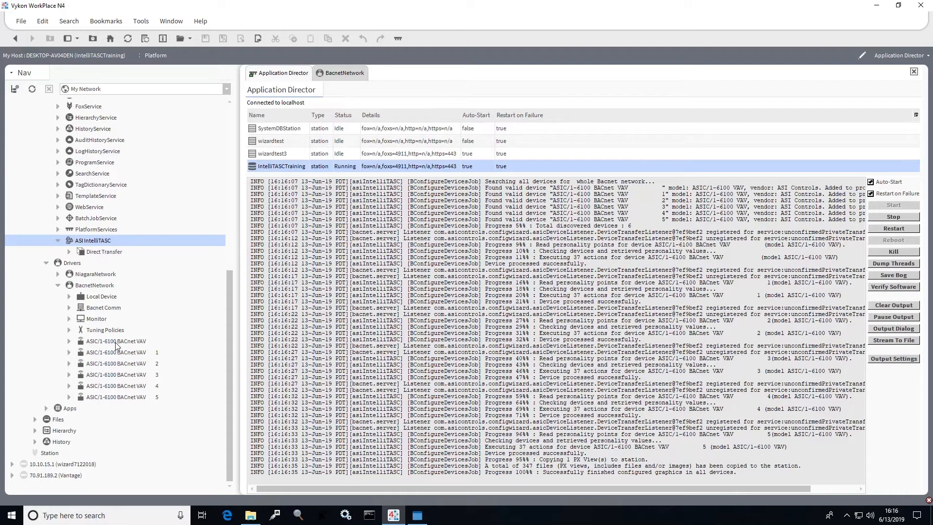
{"action": "left_click", "coordinate": [116, 342]}
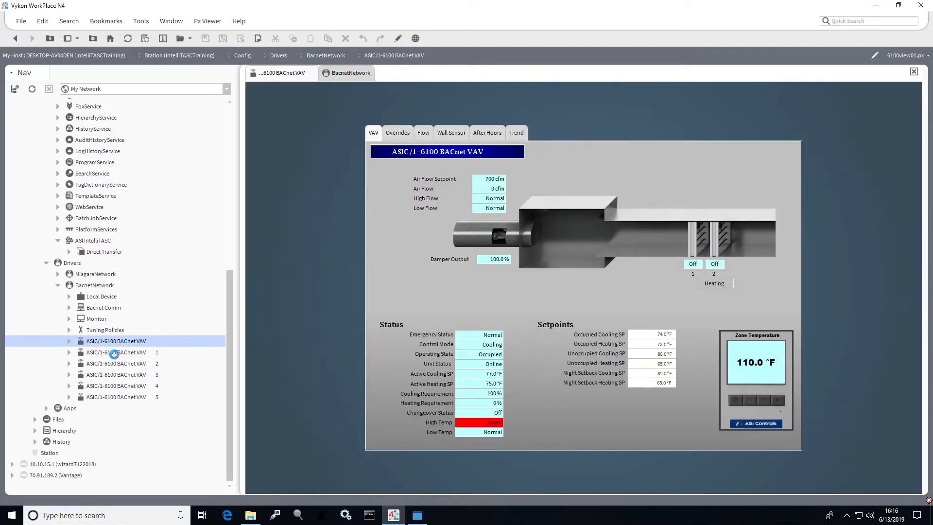
{"action": "left_click", "coordinate": [115, 352]}
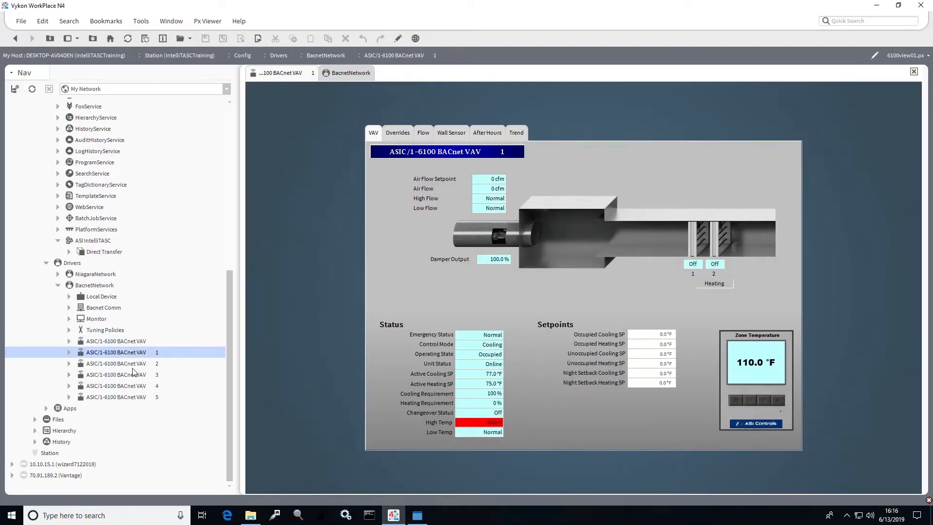
{"action": "left_click", "coordinate": [134, 366]}
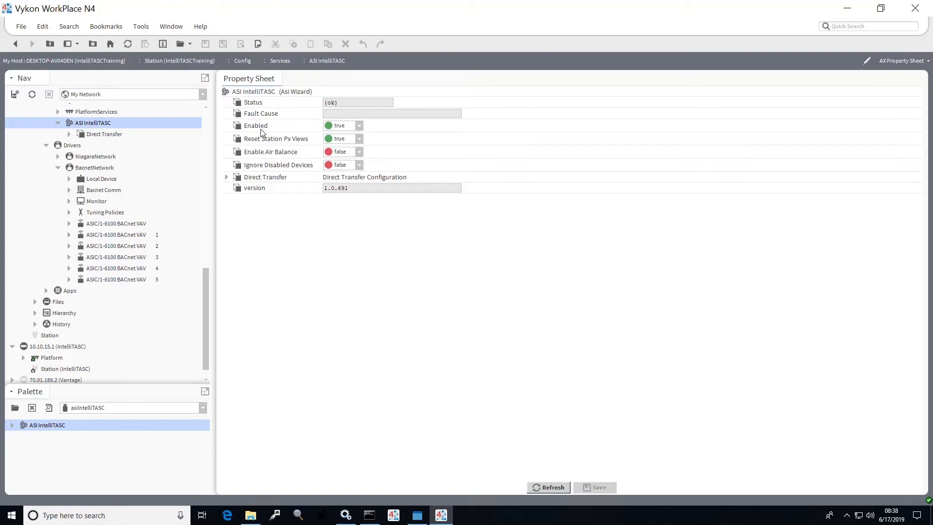
Set Enabled to false for the ASI IntelliTASC service, save, and check the actions offered for ASIC/1-6100 BACnet VAV 1
{"action": "left_click", "coordinate": [359, 126]}
{"action": "left_click", "coordinate": [341, 137]}
{"action": "left_click", "coordinate": [599, 488]}
{"action": "right_click", "coordinate": [115, 238]}
{"action": "mouse_move", "coordinate": [151, 169]}
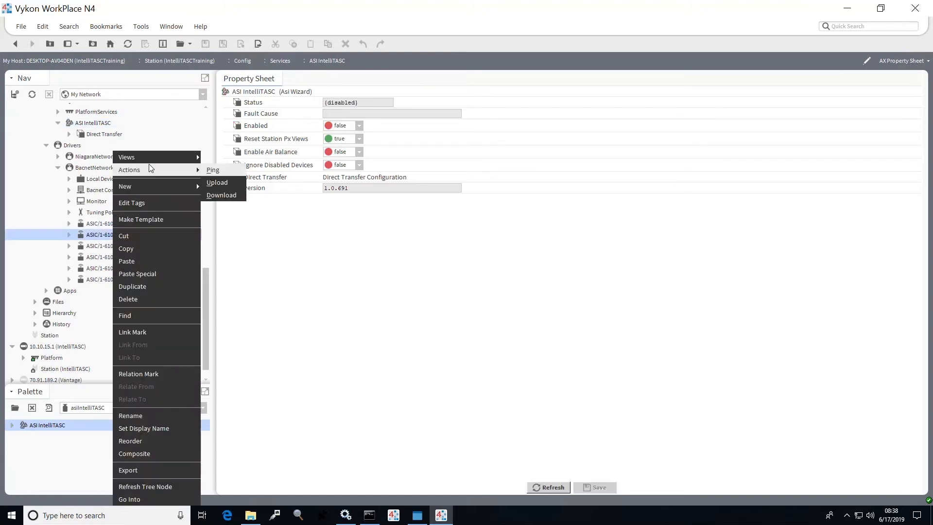
{"action": "left_click", "coordinate": [323, 273]}
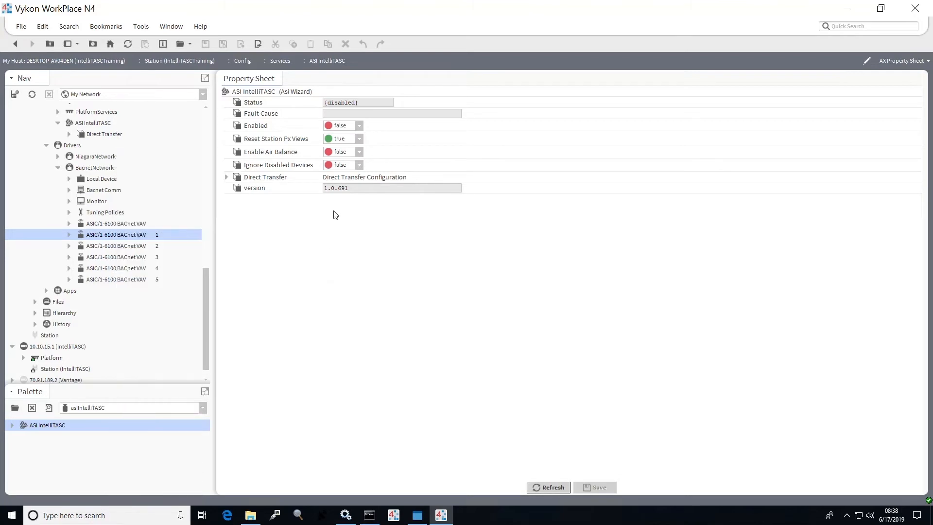
Set Enabled to true for the ASI IntelliTASC service and save the change
{"action": "left_click", "coordinate": [359, 125]}
{"action": "left_click", "coordinate": [344, 147]}
{"action": "left_click", "coordinate": [599, 487]}
Edit 6100view01.px of VAV 1 by moving the Air Flow Setpoint and Air Flow values above the heating coils, then save and return to viewing
{"action": "double_click", "coordinate": [112, 237]}
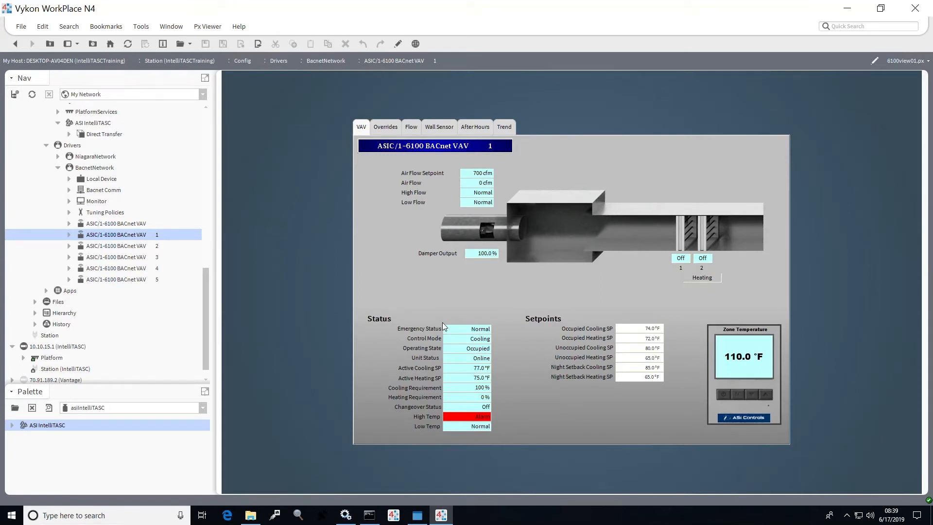
{"action": "left_click", "coordinate": [902, 62]}
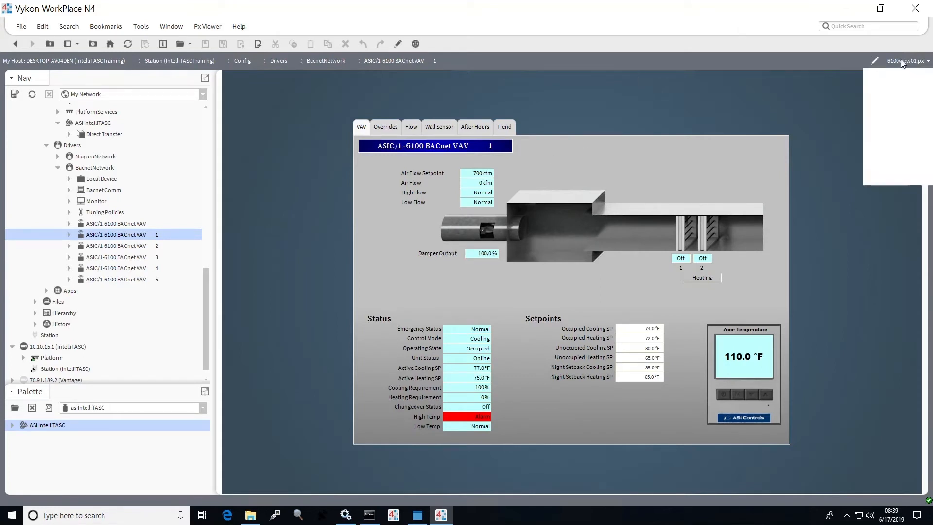
{"action": "left_click", "coordinate": [886, 180]}
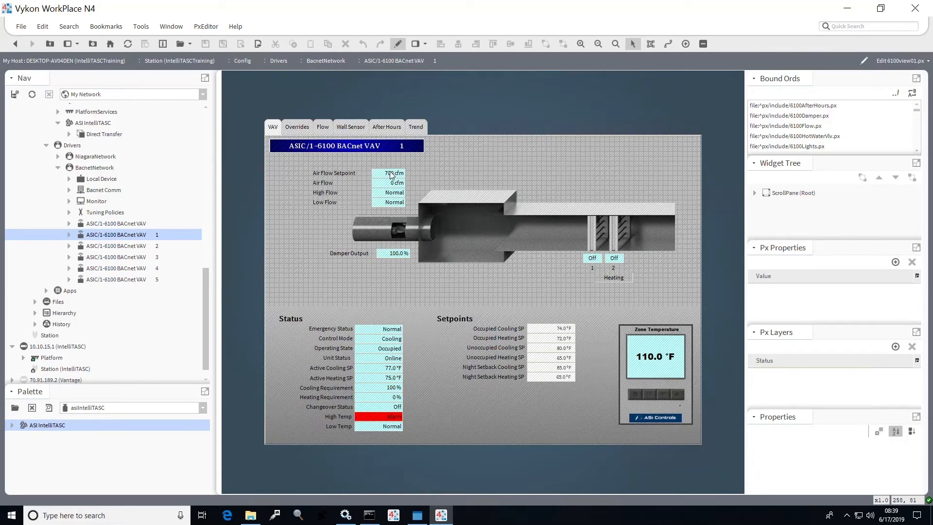
{"action": "left_click_drag", "start_coordinate": [391, 175], "coordinate": [596, 185]}
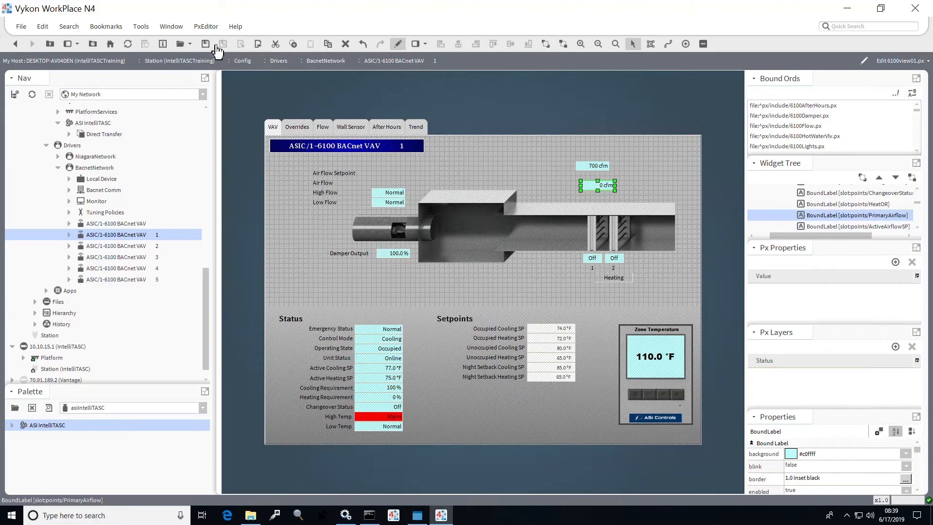
{"action": "left_click", "coordinate": [206, 45]}
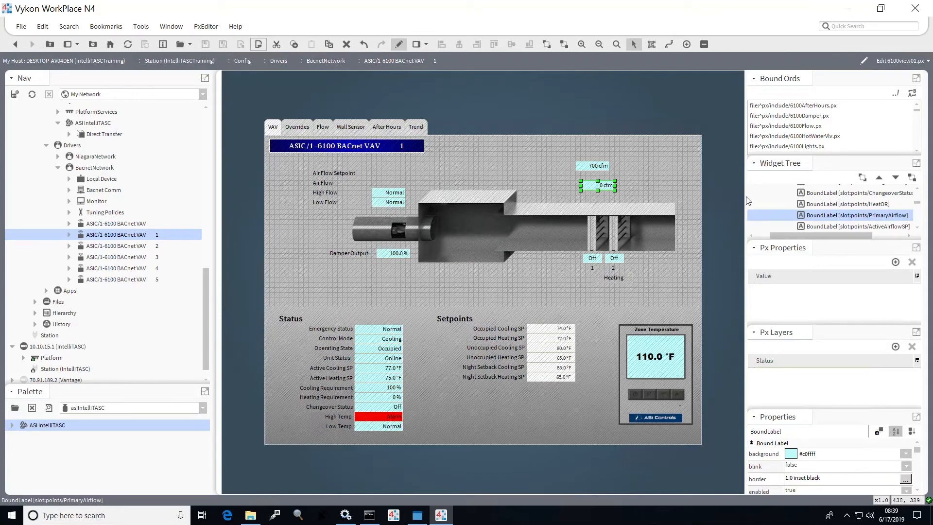
{"action": "left_click", "coordinate": [882, 62]}
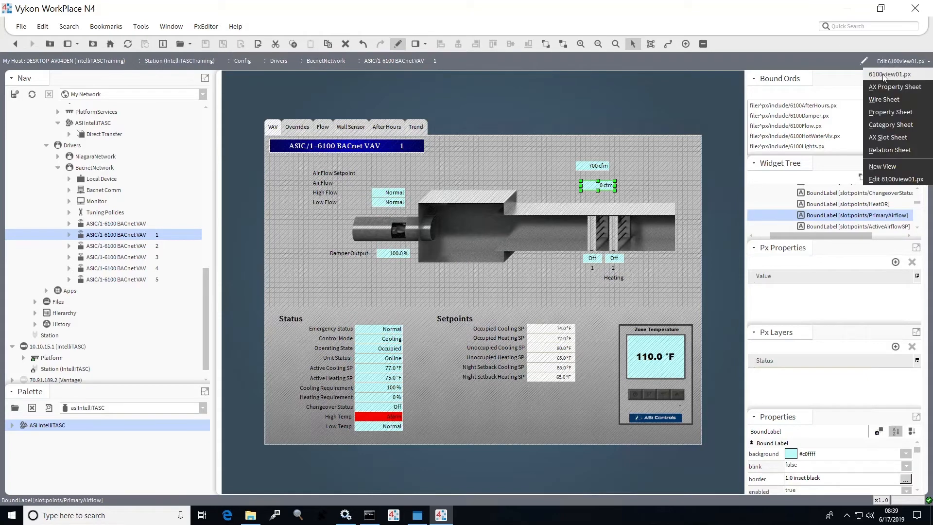
{"action": "left_click", "coordinate": [883, 77]}
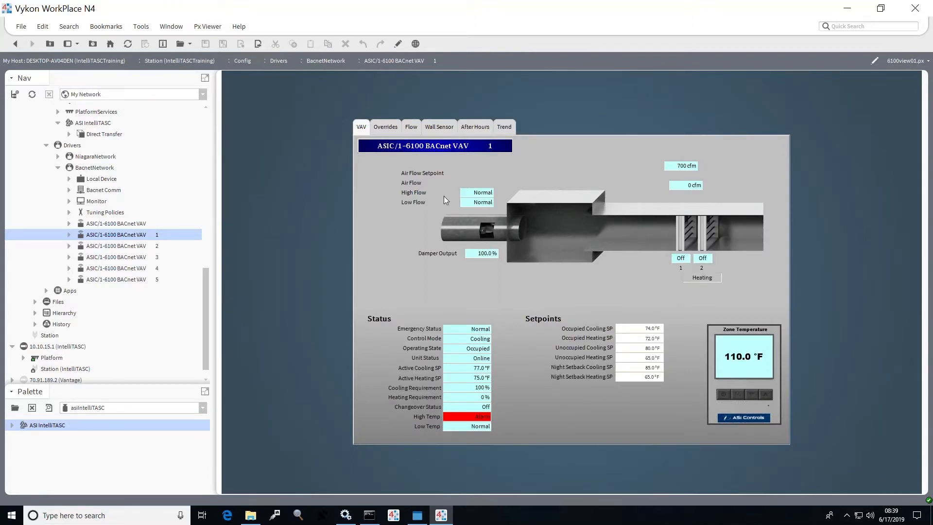
Run ASI Configure Graphics on VAV 1 with the option set to true and reopen its graphic
{"action": "right_click", "coordinate": [123, 236]}
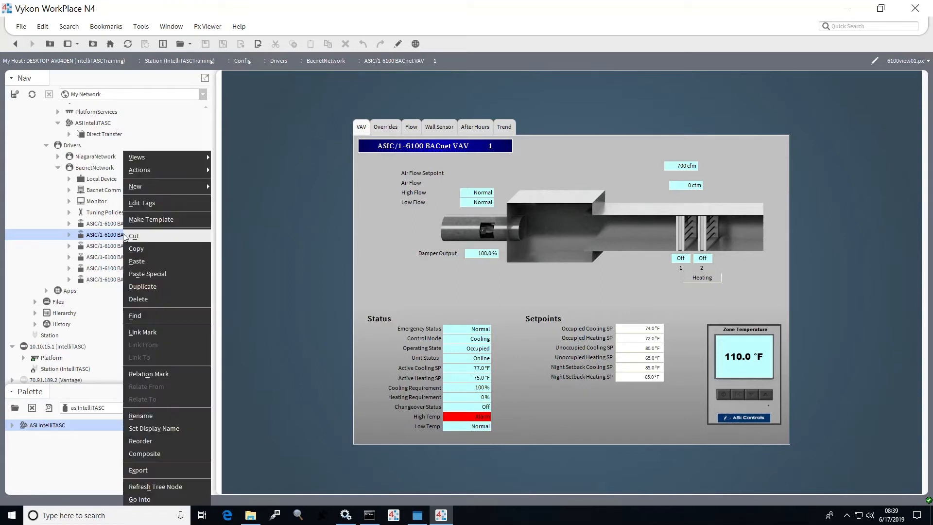
{"action": "mouse_move", "coordinate": [185, 170]}
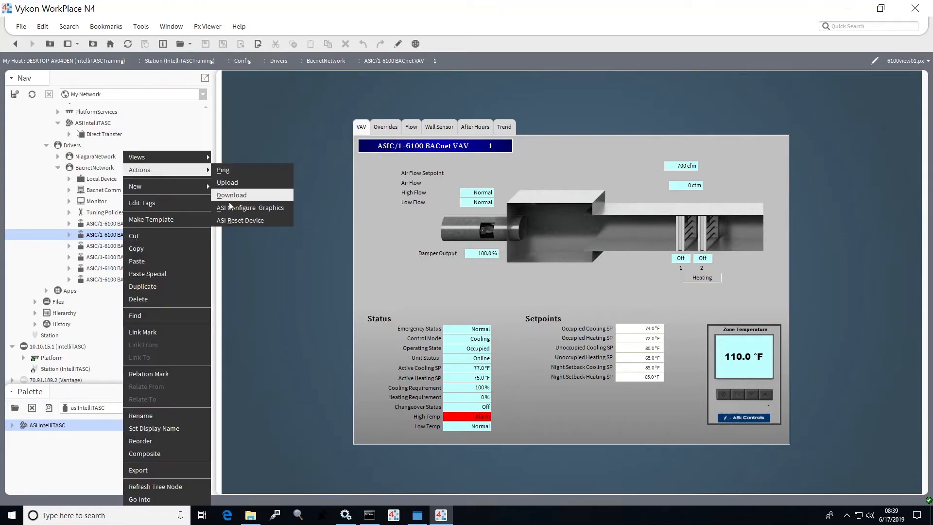
{"action": "left_click", "coordinate": [248, 208]}
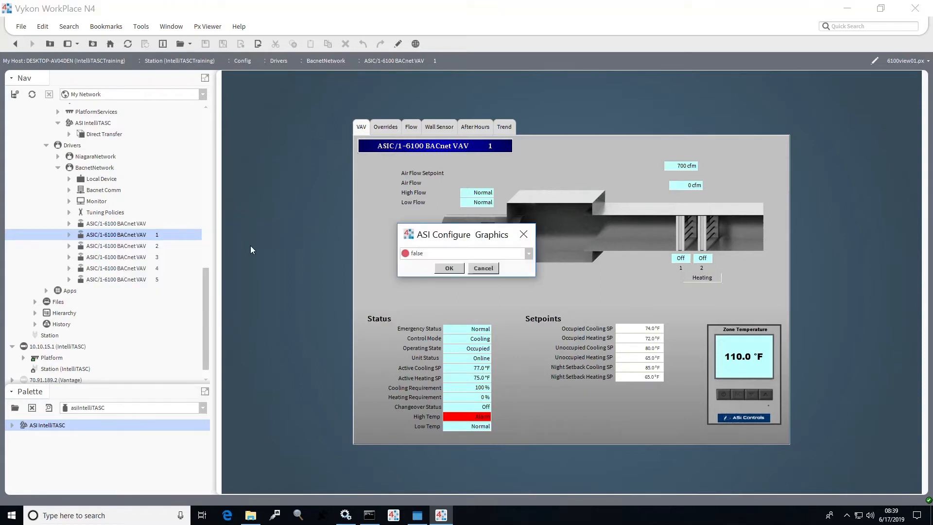
{"action": "left_click", "coordinate": [527, 253]}
{"action": "left_click", "coordinate": [418, 276]}
{"action": "left_click", "coordinate": [457, 272]}
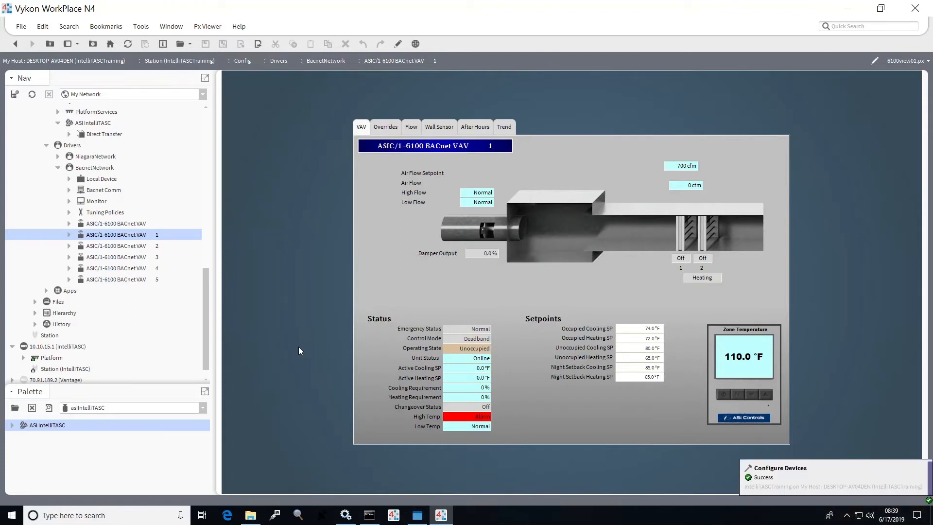
{"action": "double_click", "coordinate": [121, 233]}
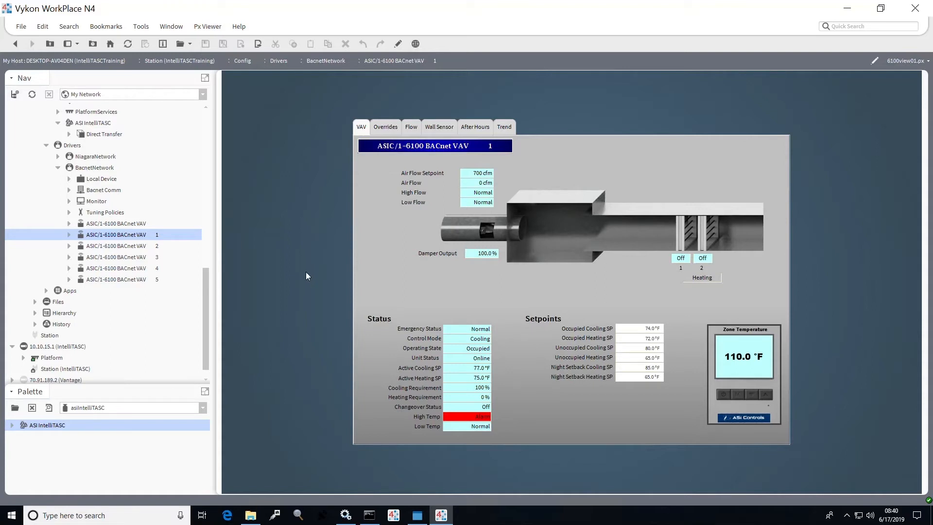
Edit 6100view01.px of VAV 1 by moving the Air Flow Setpoint value just above the VAV box, and save
{"action": "left_click", "coordinate": [905, 62]}
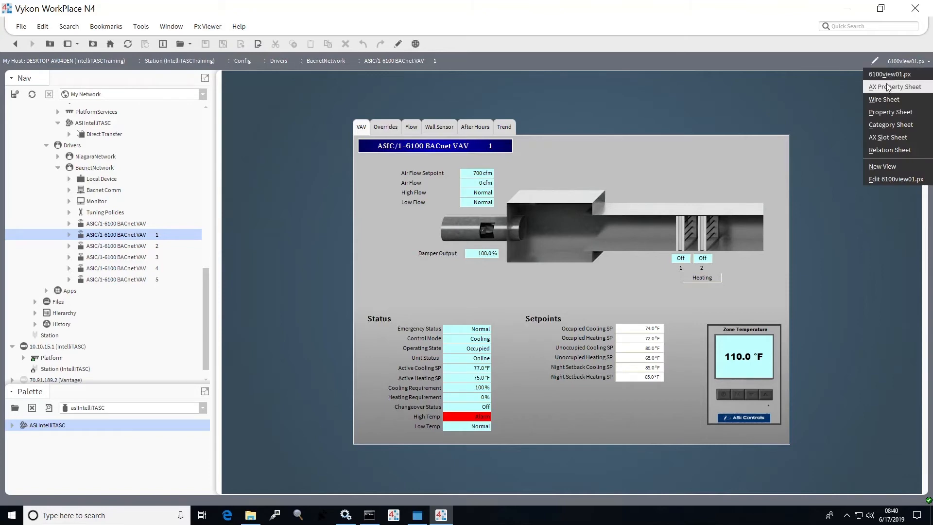
{"action": "key", "text": "Escape"}
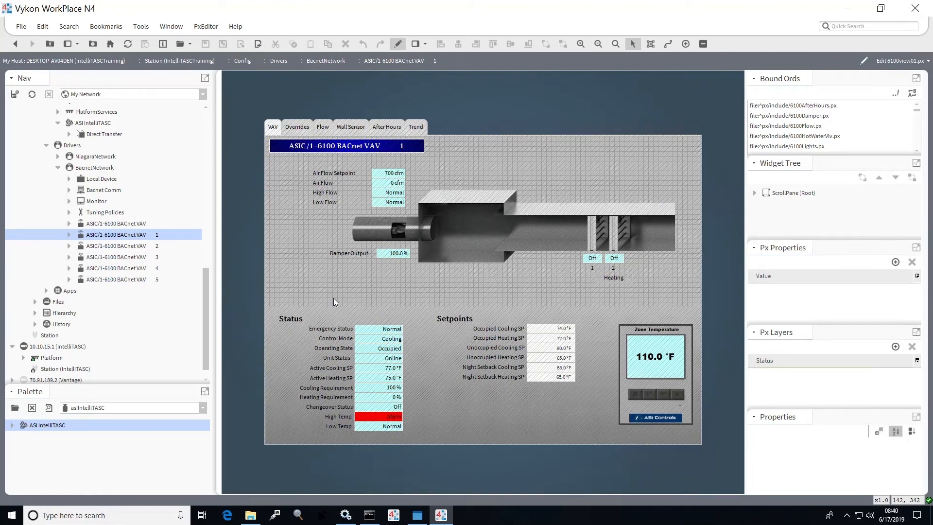
{"action": "left_click_drag", "start_coordinate": [387, 174], "coordinate": [451, 186]}
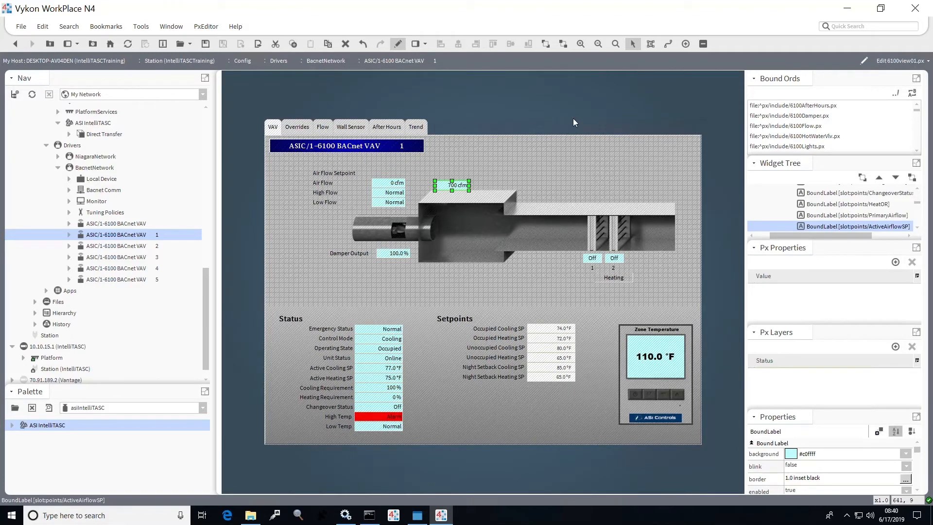
{"action": "left_click", "coordinate": [210, 49]}
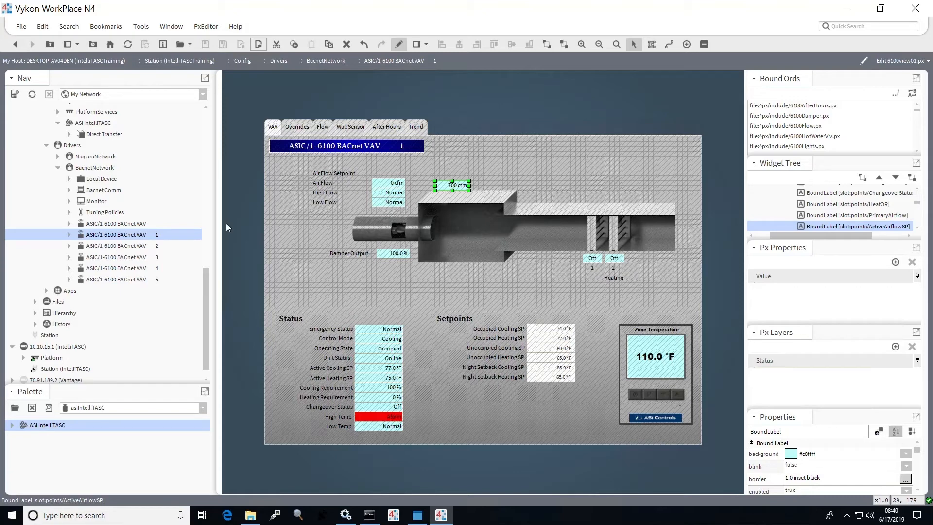
Set Reset Station Px Views to false for the ASI IntelliTASC service and save
{"action": "double_click", "coordinate": [92, 122]}
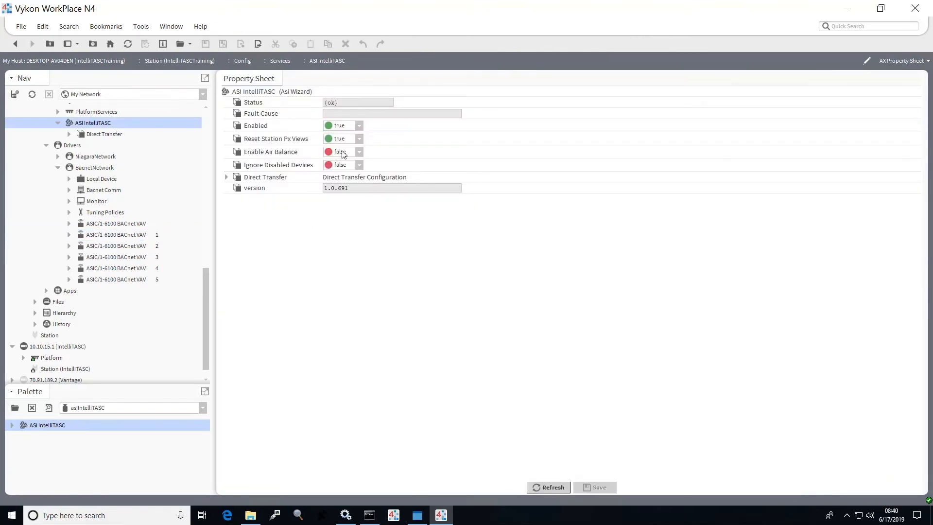
{"action": "left_click", "coordinate": [360, 139]}
{"action": "left_click", "coordinate": [349, 148]}
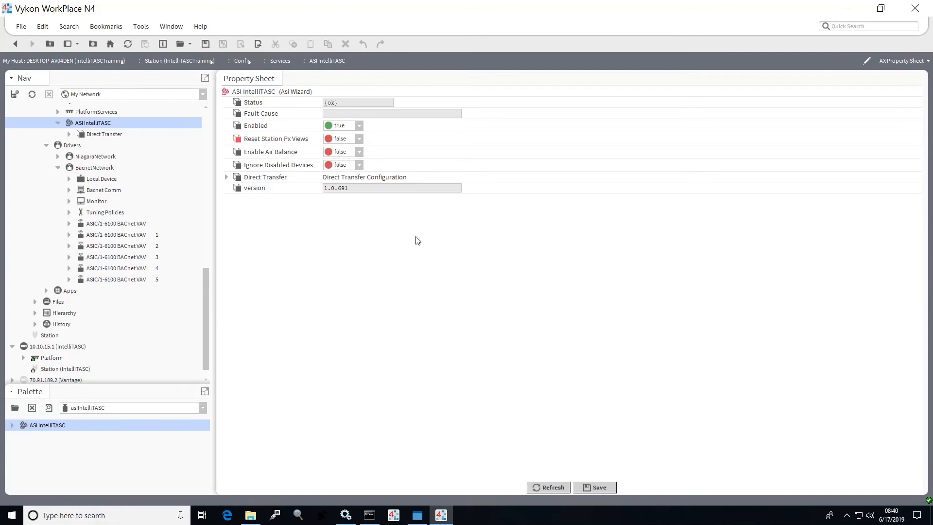
{"action": "left_click", "coordinate": [589, 487]}
With view resetting off, run ASI Configure Graphics on VAV 1 set to true and open its graphic
{"action": "left_click", "coordinate": [117, 234]}
{"action": "right_click", "coordinate": [118, 235]}
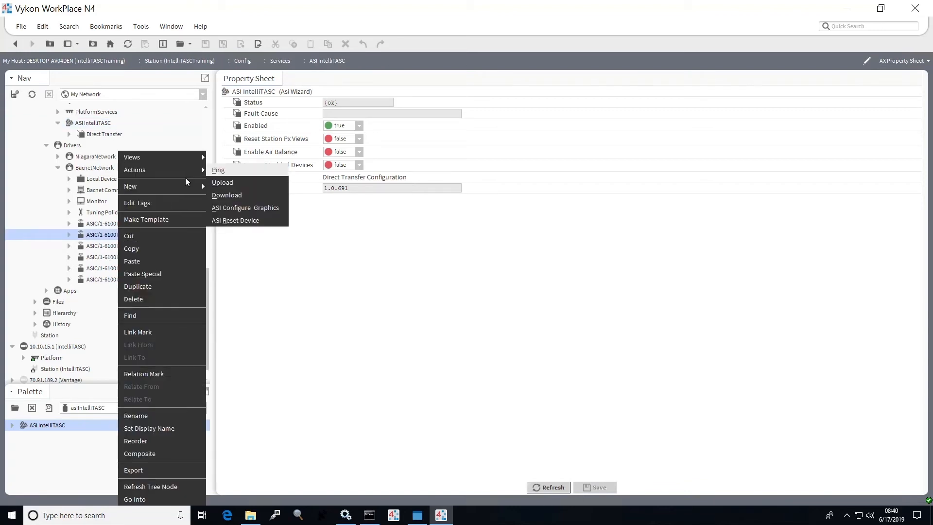
{"action": "mouse_move", "coordinate": [154, 170]}
{"action": "left_click", "coordinate": [247, 205]}
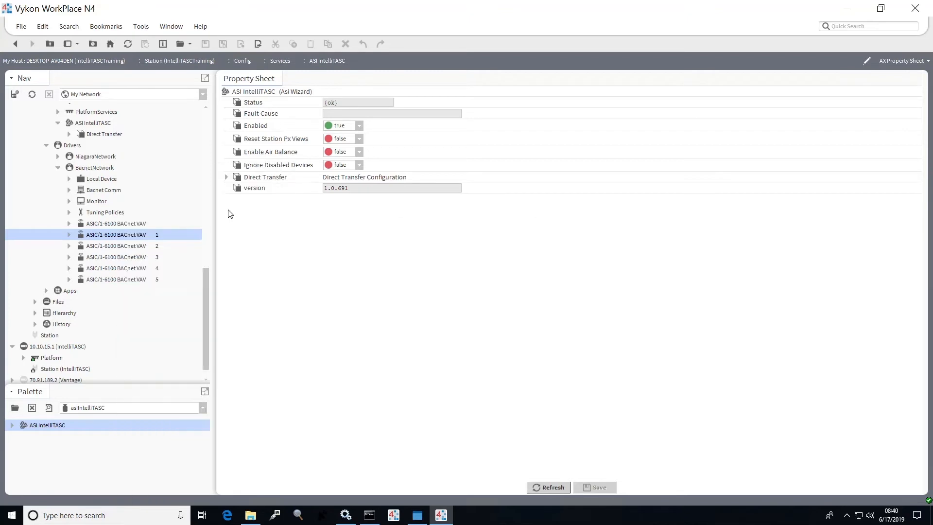
{"action": "left_click", "coordinate": [446, 254]}
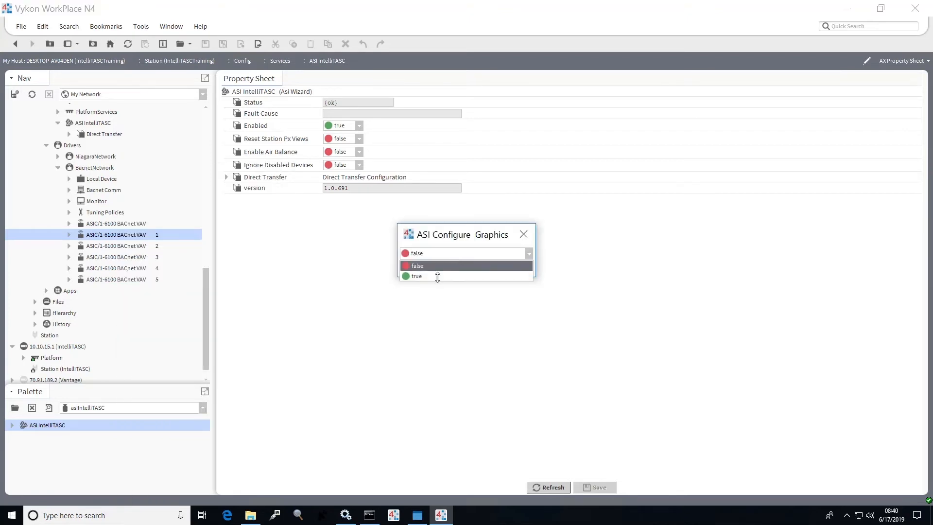
{"action": "left_click", "coordinate": [437, 275]}
{"action": "left_click", "coordinate": [448, 269]}
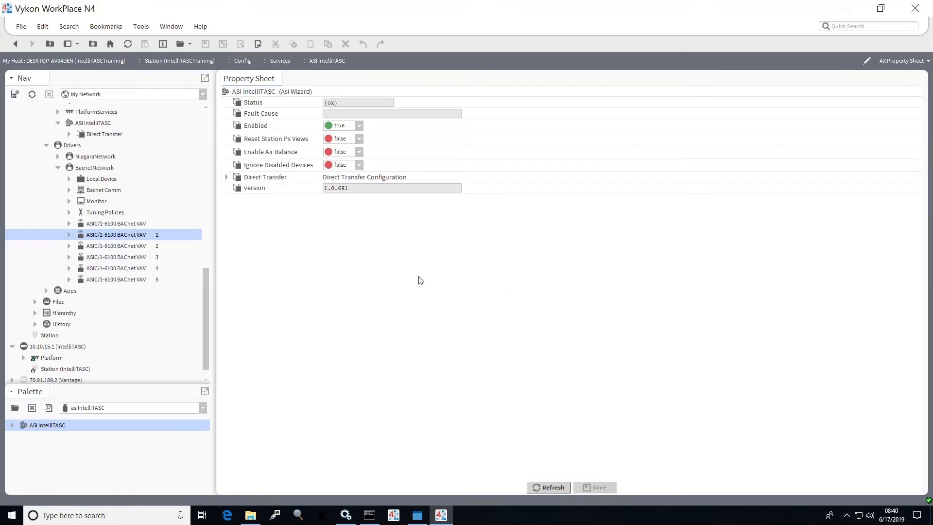
{"action": "double_click", "coordinate": [115, 239]}
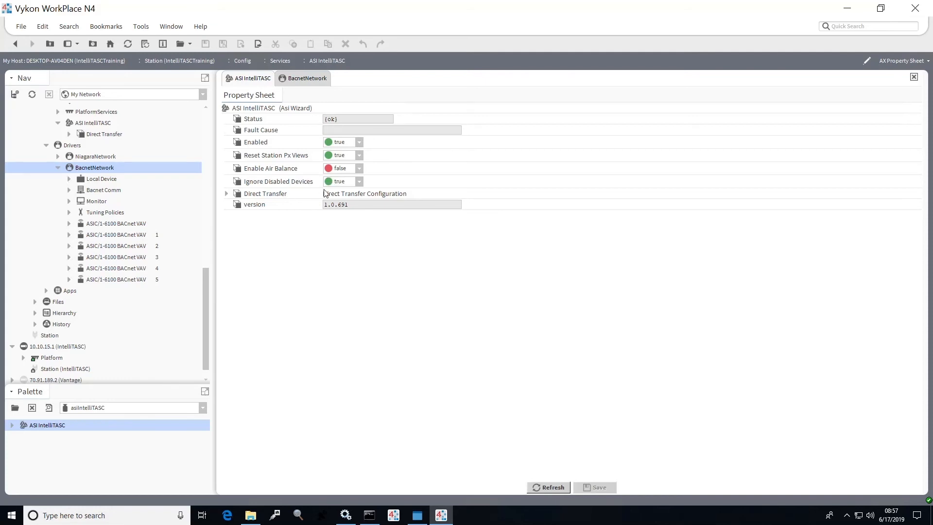
Set Ignore Disabled Devices to false, save, and check the device statuses in BacnetNetwork
{"action": "left_click", "coordinate": [359, 181]}
{"action": "left_click", "coordinate": [341, 193]}
{"action": "left_click", "coordinate": [591, 487]}
{"action": "left_click", "coordinate": [305, 80]}
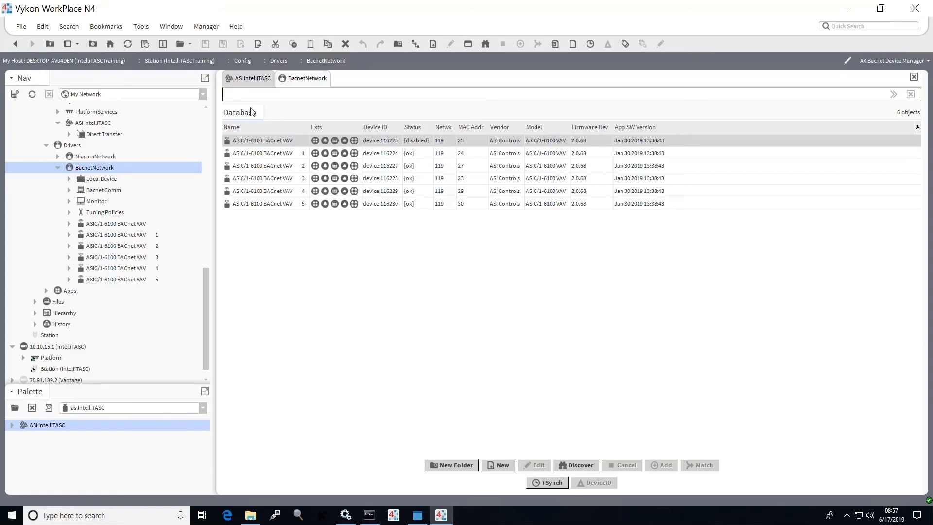
Set Ignore Disabled Devices to true for the ASI IntelliTASC service, save, and return to the BacnetNetwork device list
{"action": "left_click", "coordinate": [252, 79]}
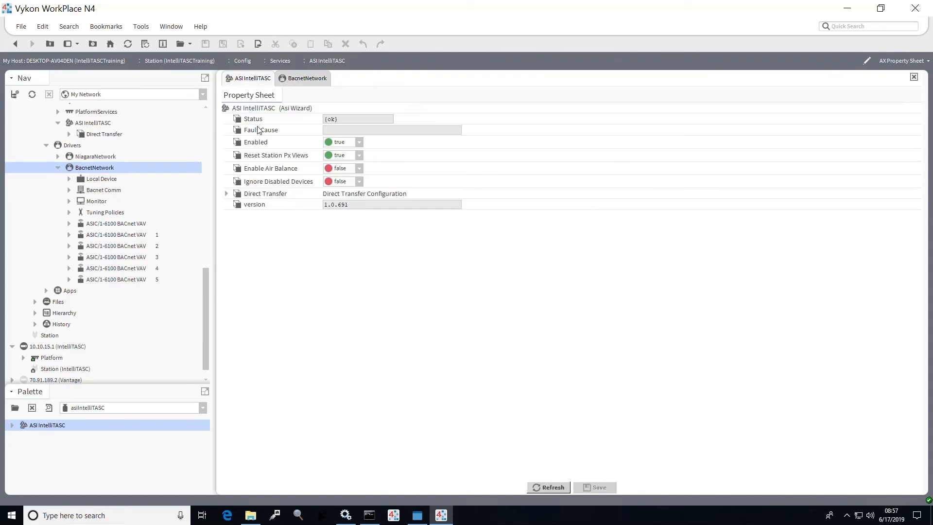
{"action": "left_click", "coordinate": [359, 181]}
{"action": "left_click", "coordinate": [343, 204]}
{"action": "left_click", "coordinate": [595, 487]}
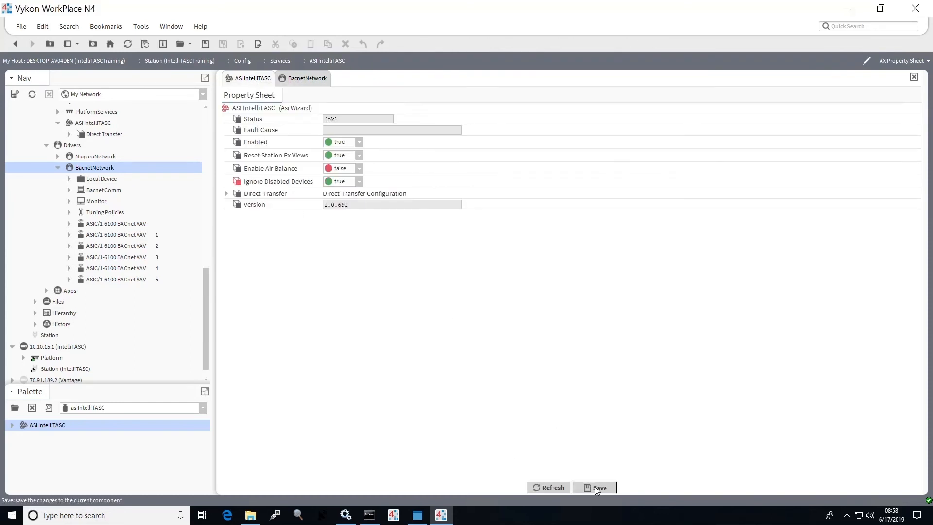
{"action": "left_click", "coordinate": [315, 85]}
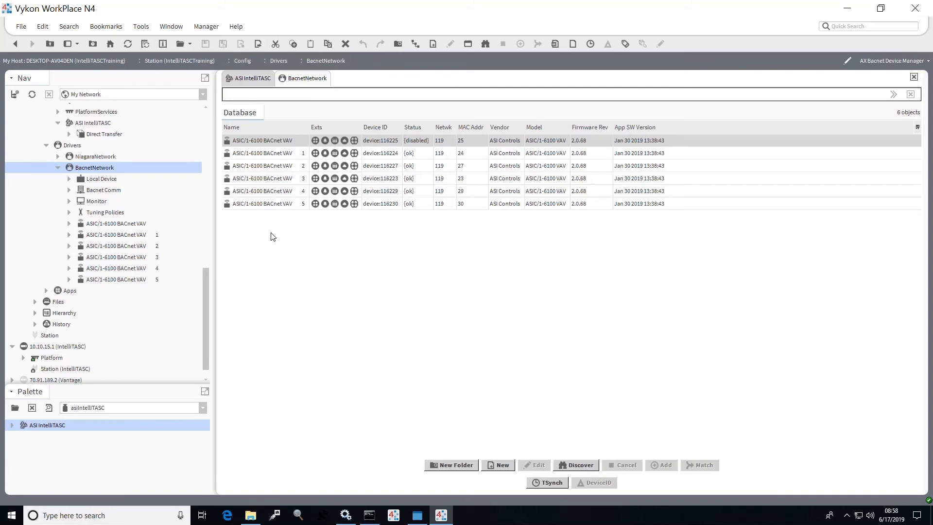
Examine the Direct Transfer timeout and retry settings of the ASI IntelliTASC service, then collapse them
{"action": "left_click", "coordinate": [248, 80]}
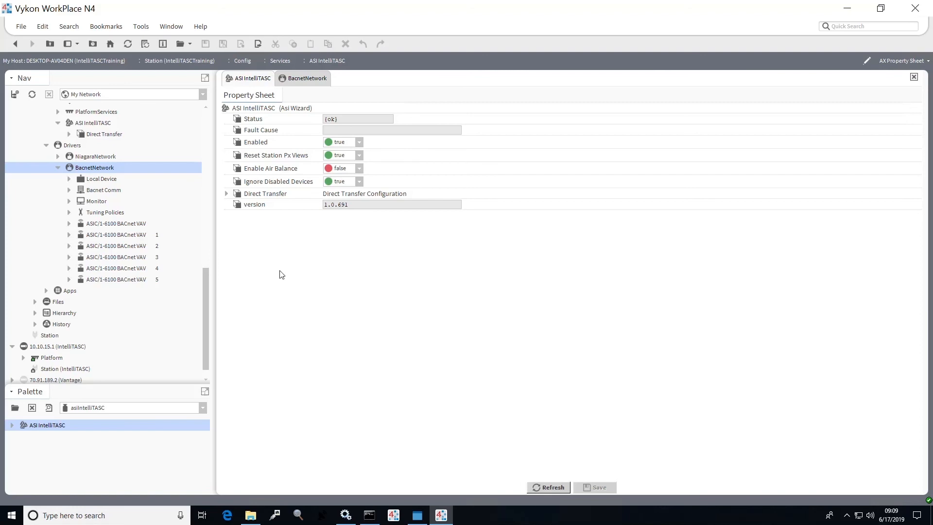
{"action": "left_click", "coordinate": [227, 194]}
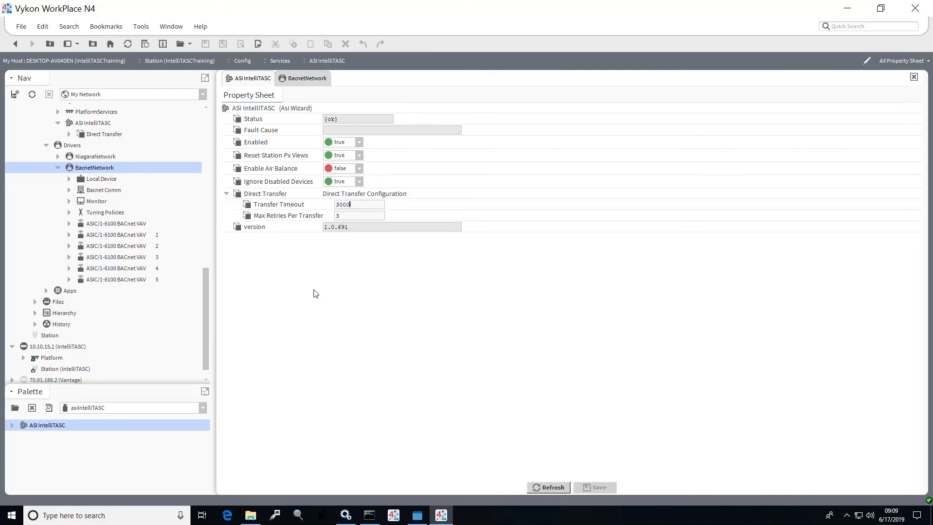
{"action": "left_click", "coordinate": [226, 194]}
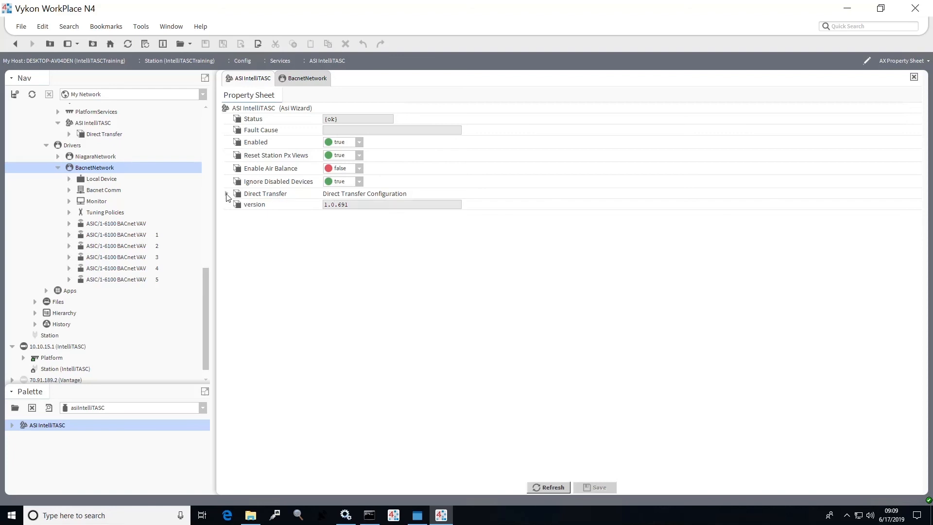